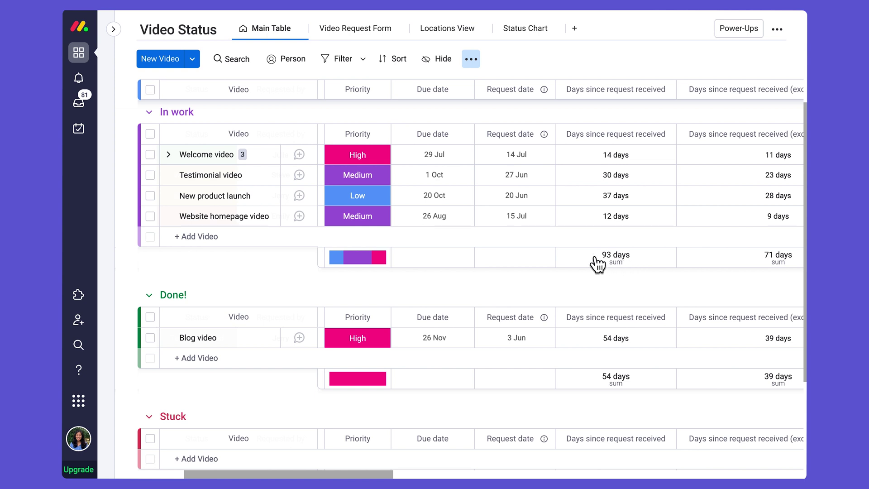
# - Examine the unit and function options for the Days since request received summary in the In work group
pyautogui.click(622, 265)
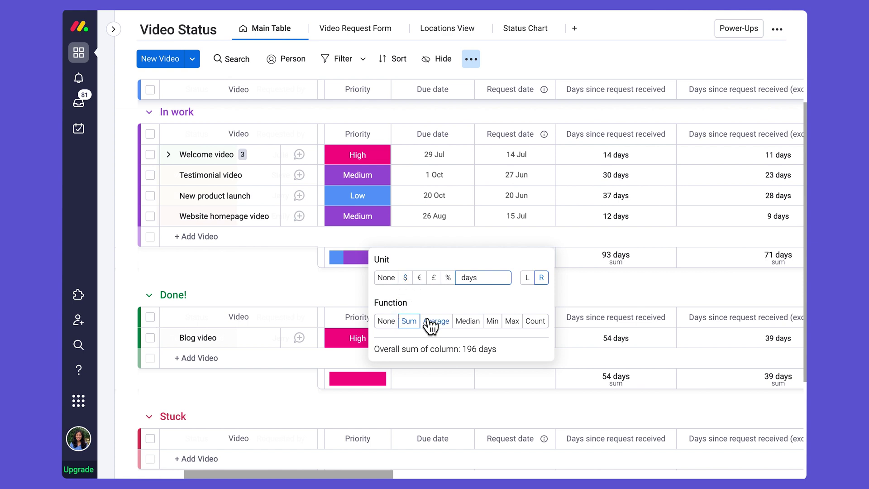
pyautogui.click(604, 294)
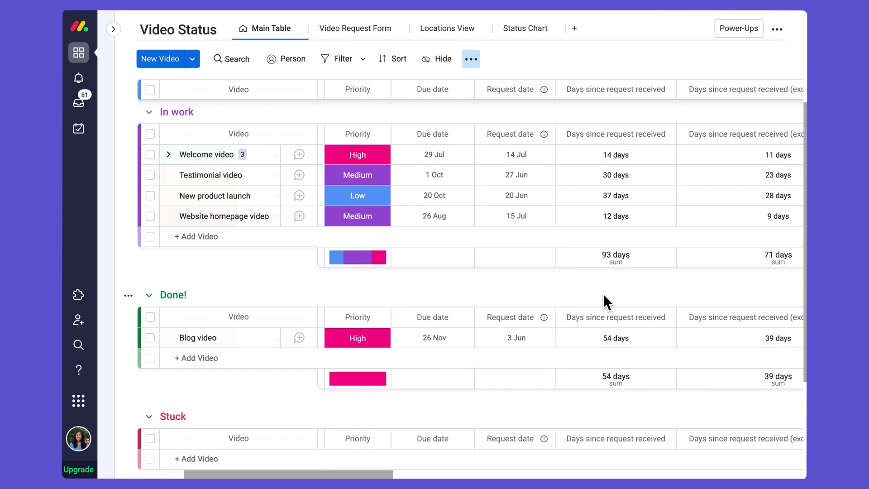
# - Expand the Welcome video's subitems and examine the Hourly rate cell and the Billable hours formula
pyautogui.click(169, 154)
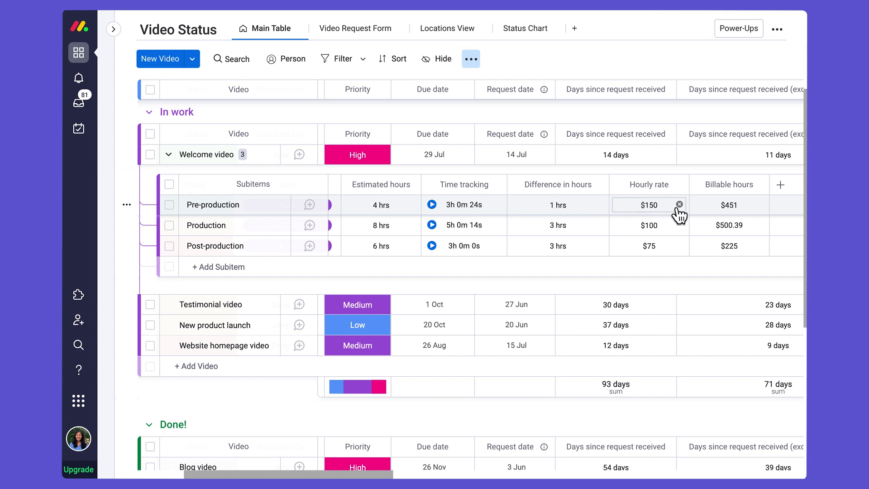
pyautogui.click(657, 203)
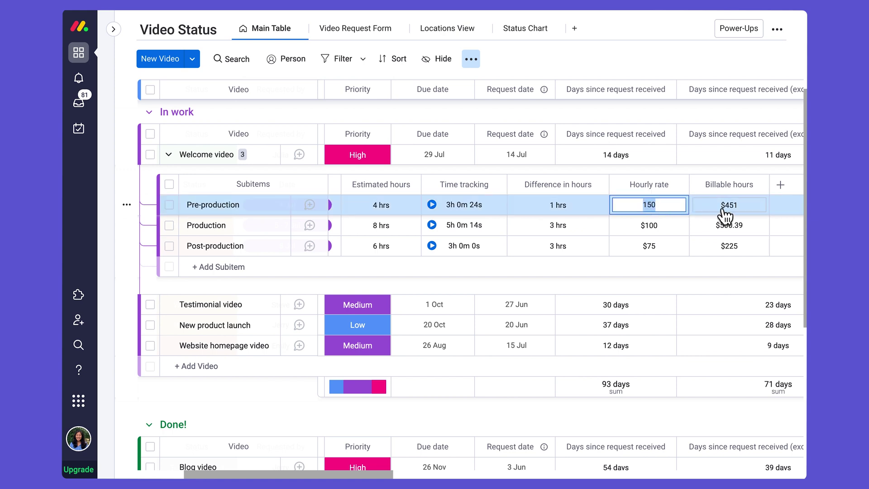
pyautogui.click(722, 212)
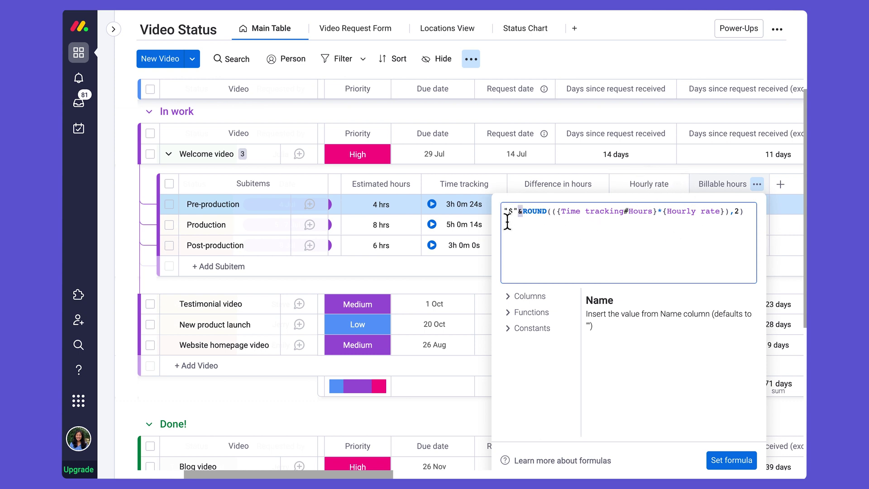
pyautogui.click(635, 165)
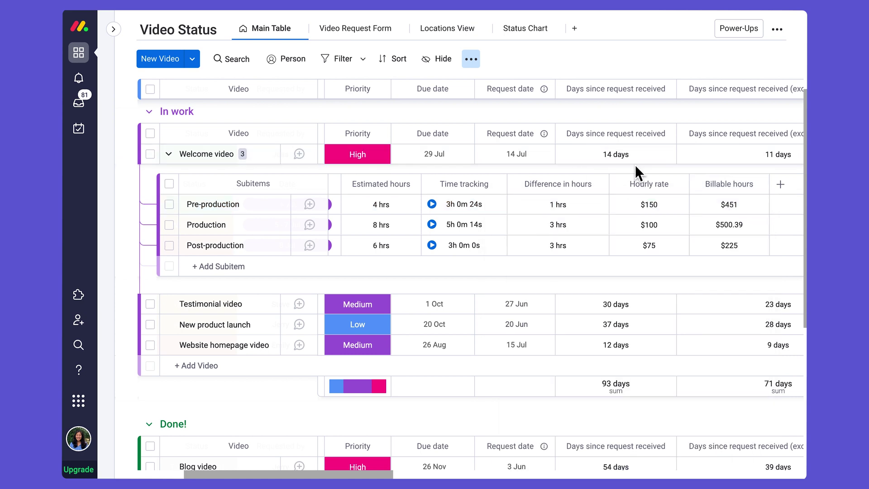
# - Examine the Difference in hours formula, then collapse the Welcome video's subitems
pyautogui.click(570, 212)
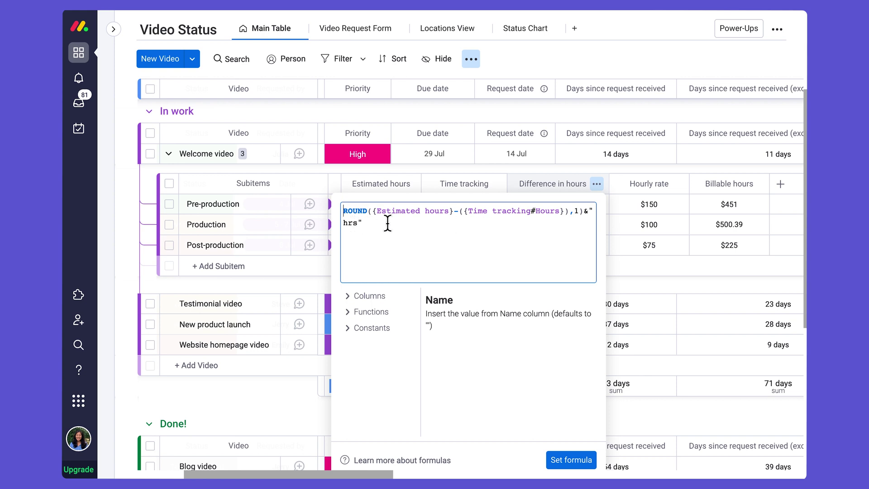
pyautogui.click(694, 169)
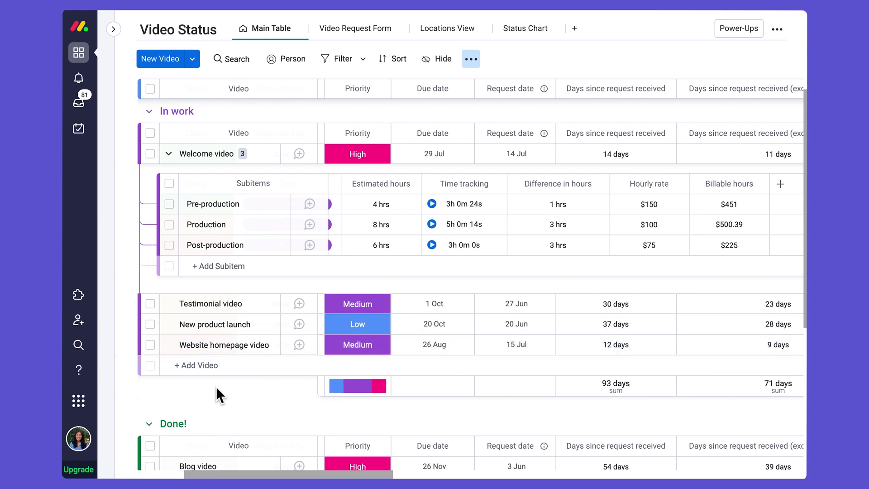
pyautogui.click(168, 154)
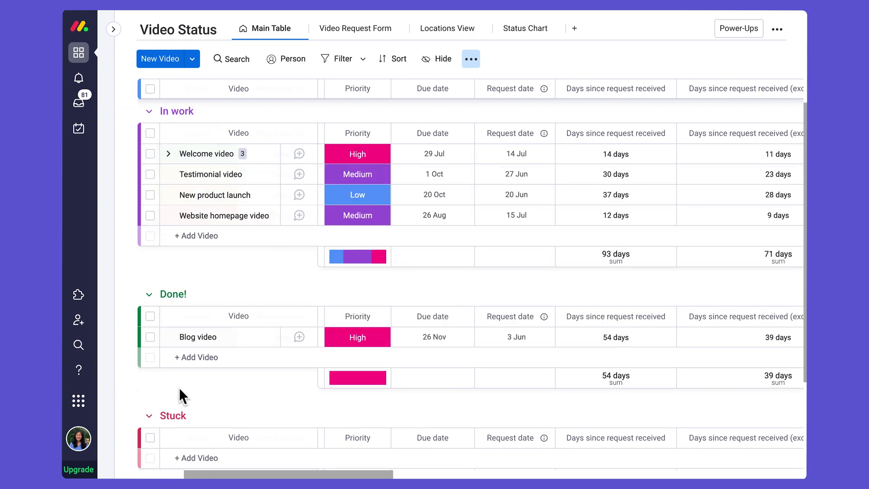
# - Search monday.labs for the "board footer" feature to check whether it is activated, then close the feature list
pyautogui.click(77, 440)
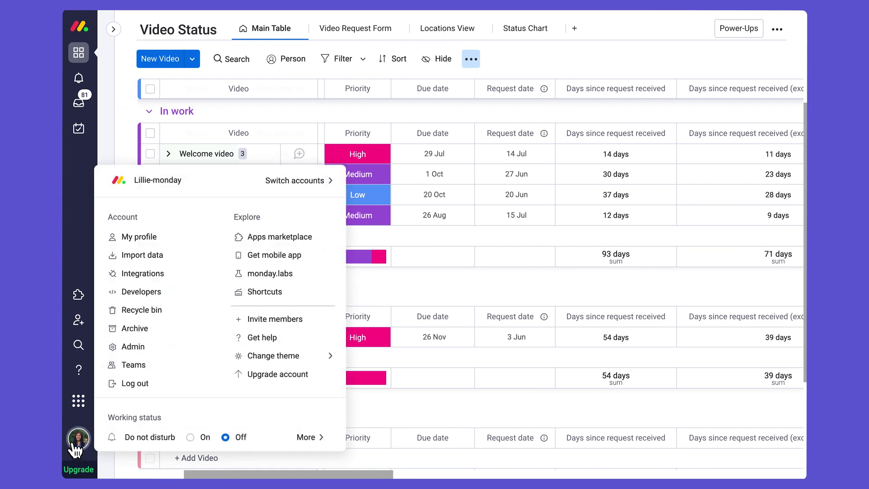
pyautogui.click(317, 275)
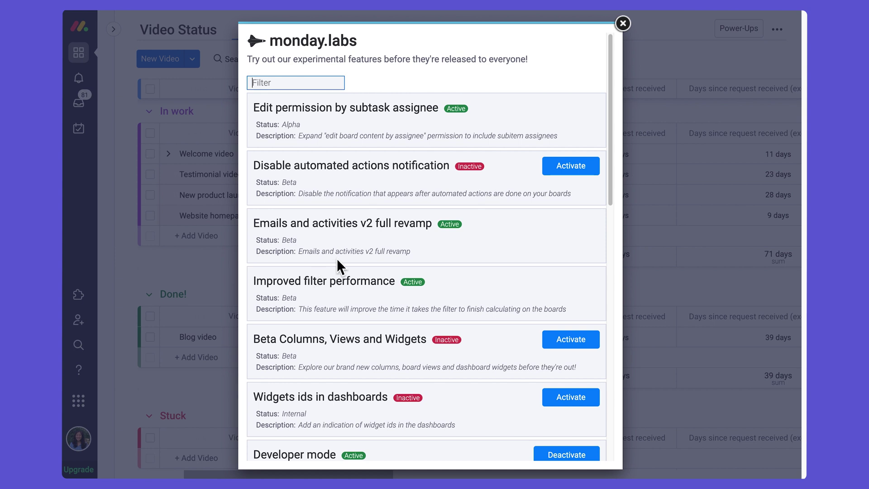
pyautogui.write('boar')
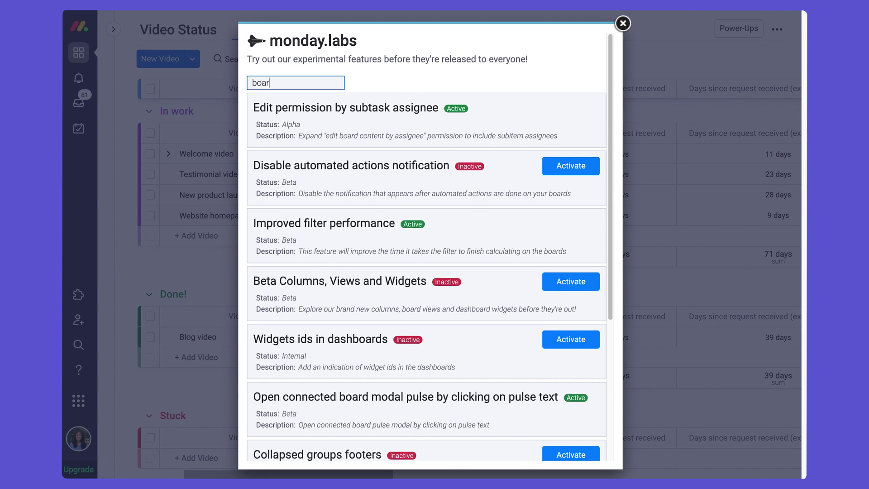
pyautogui.write('d footer')
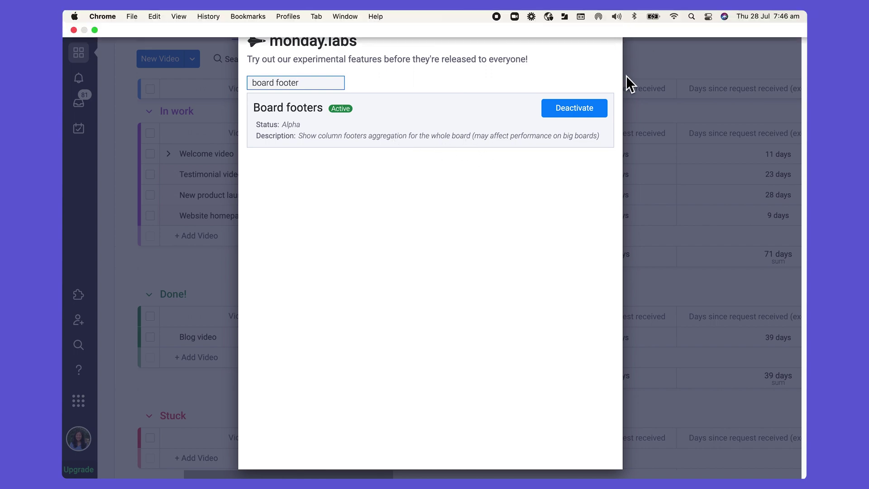
pyautogui.click(620, 24)
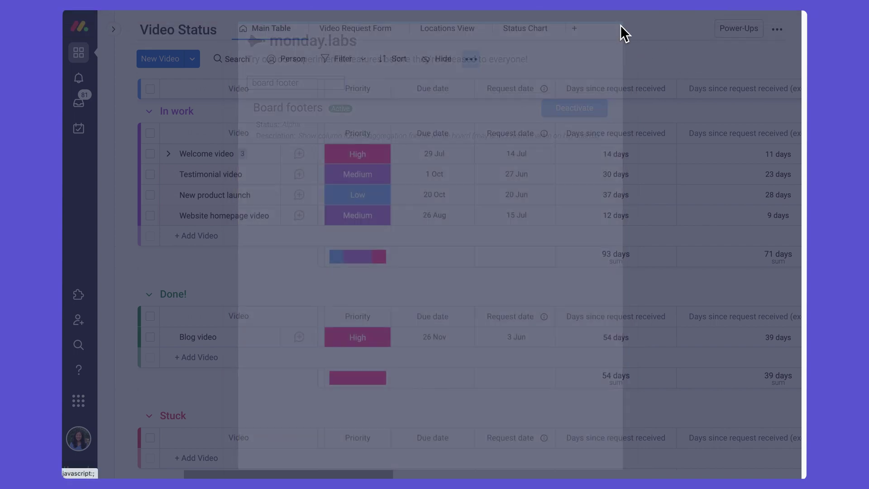
# - Collapse all groups on the Video Status board and review the Board Summary across the columns
pyautogui.scroll(3, 151, 112)
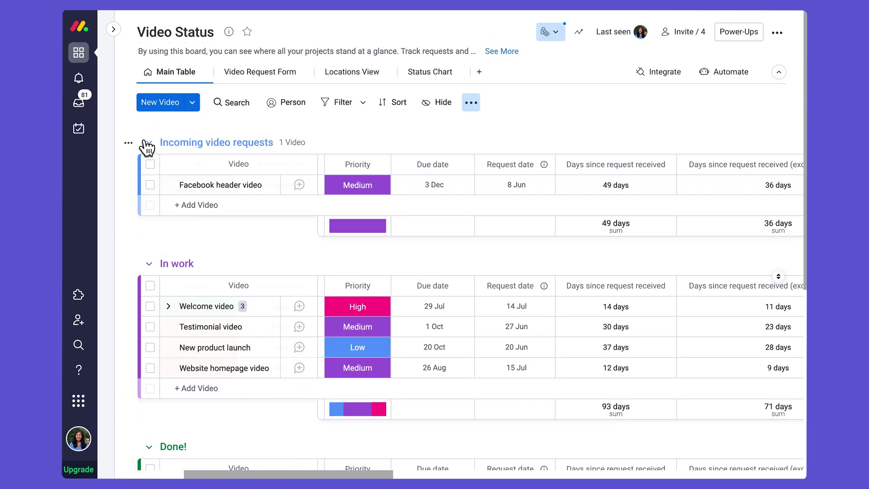
pyautogui.click(129, 145)
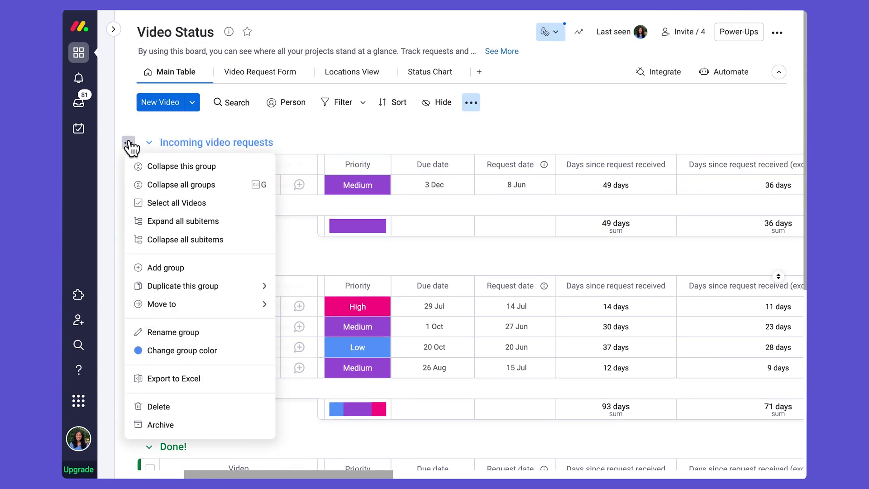
pyautogui.click(183, 183)
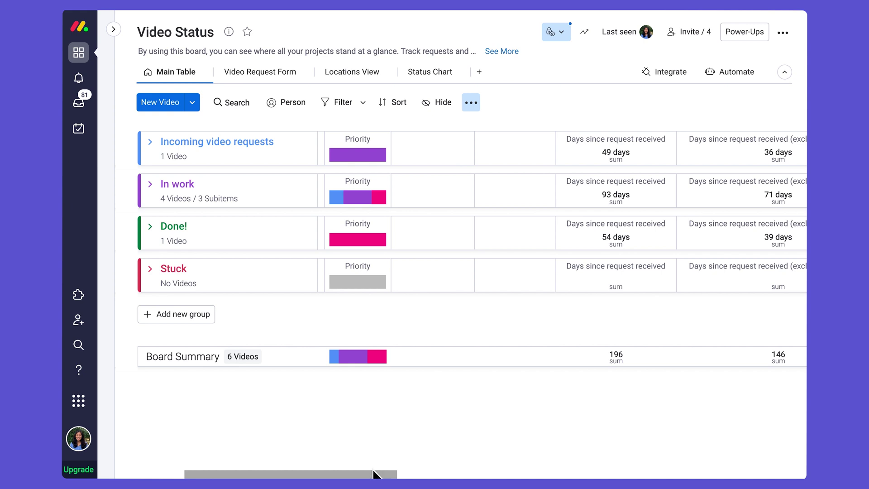
pyautogui.moveTo(388, 473); pyautogui.dragTo(439, 473)
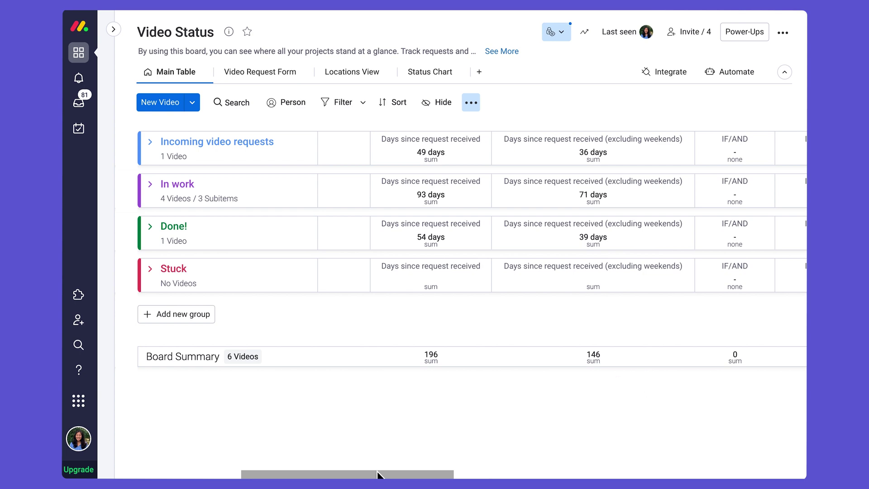
pyautogui.moveTo(390, 474); pyautogui.dragTo(598, 476)
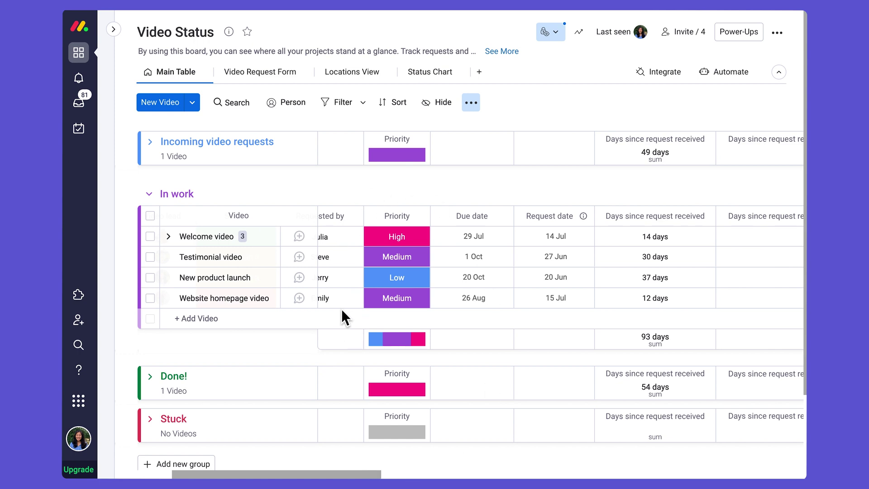
# - Examine the In work group's columns and summary row, from Status through the days-since-request columns
pyautogui.moveTo(335, 475); pyautogui.dragTo(241, 476)
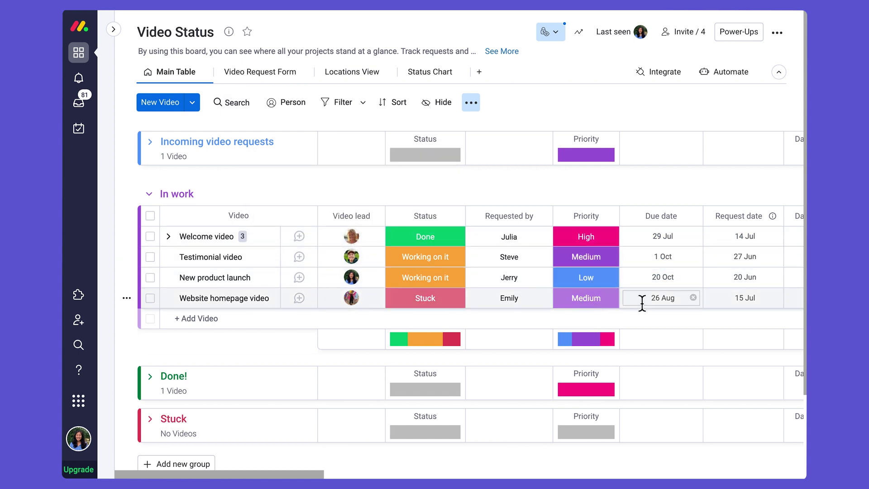
pyautogui.moveTo(448, 338)
pyautogui.moveTo(270, 475); pyautogui.dragTo(342, 475)
pyautogui.moveTo(566, 471)
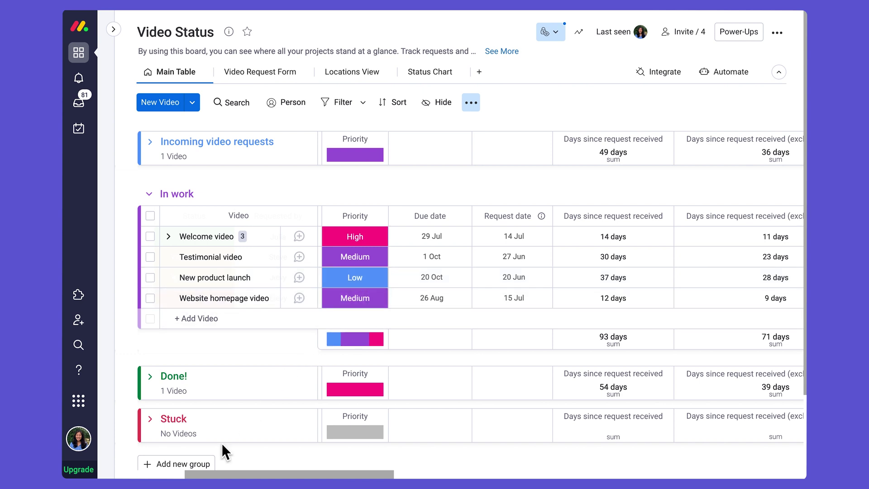
# - Expand the Welcome video's subitems and show the Billable hours column's summary on the parent item
pyautogui.moveTo(229, 476); pyautogui.dragTo(148, 476)
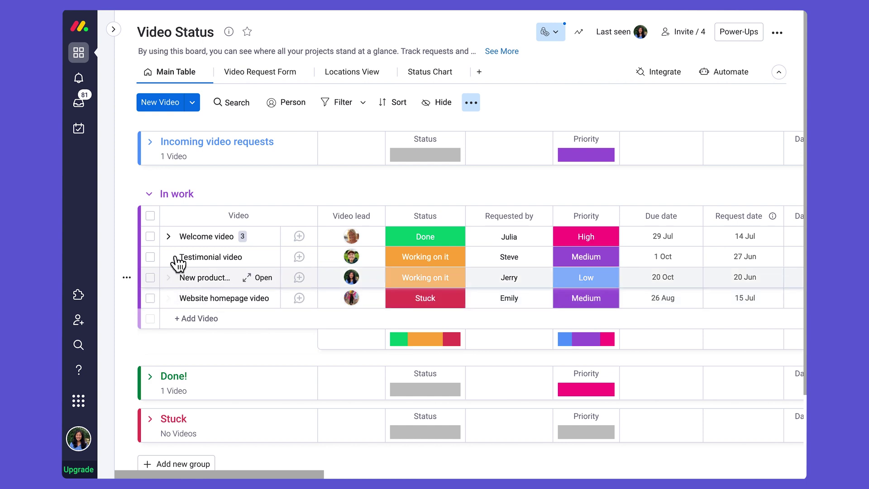
pyautogui.click(168, 236)
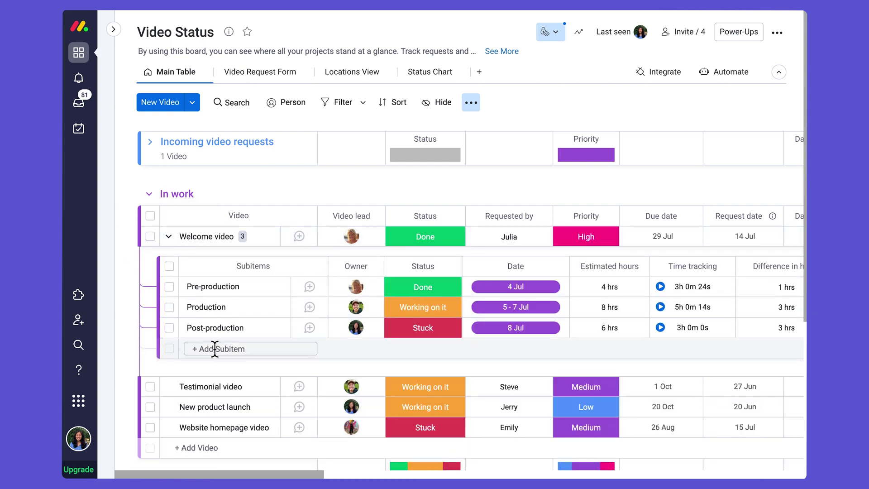
pyautogui.moveTo(319, 475); pyautogui.dragTo(399, 476)
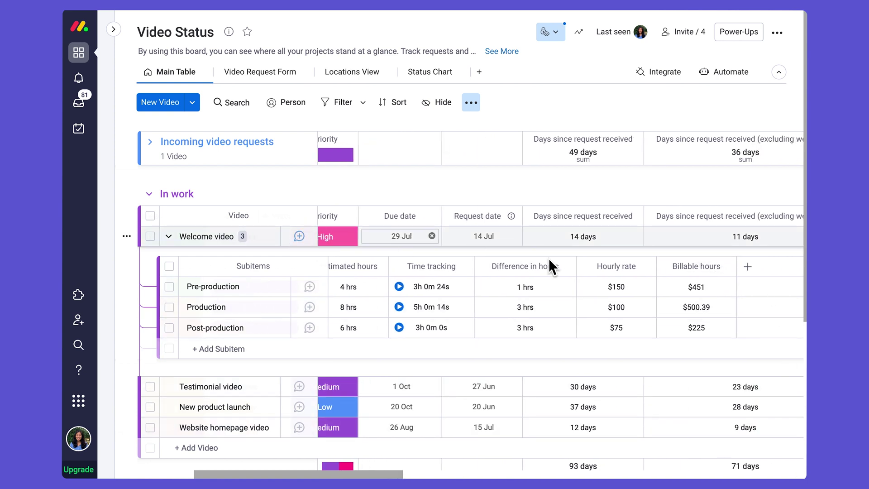
pyautogui.click(725, 267)
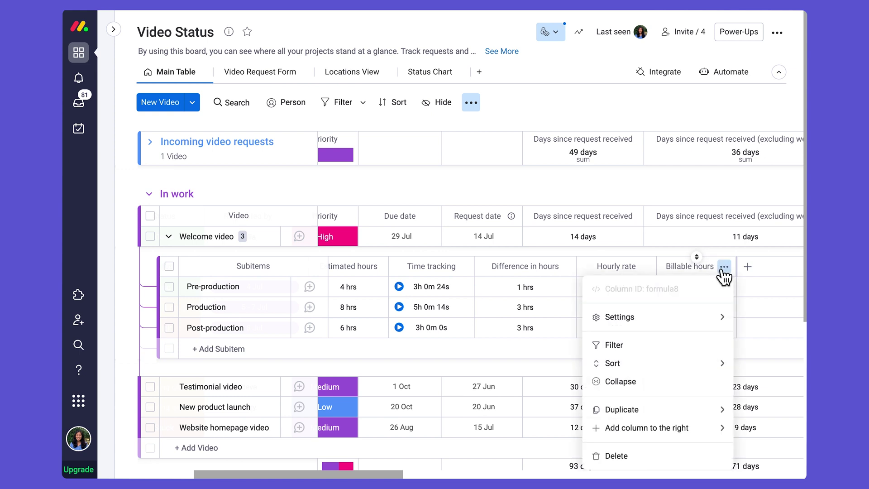
pyautogui.moveTo(675, 319)
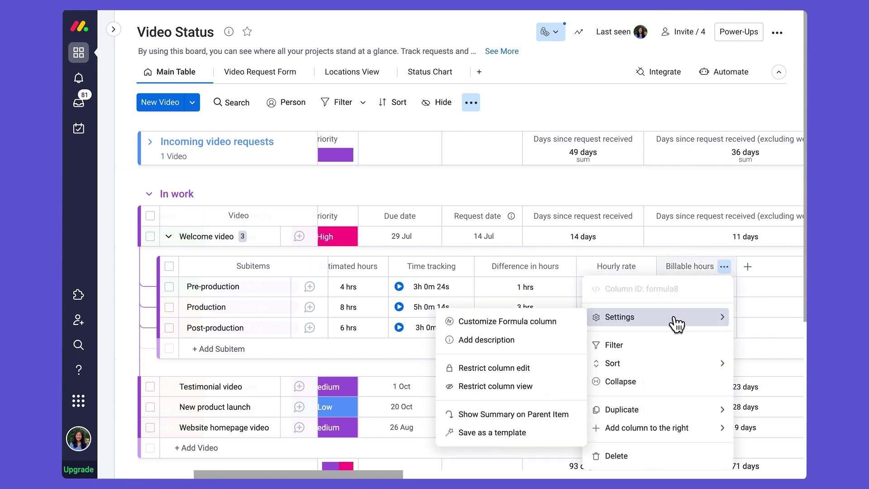
pyautogui.click(522, 418)
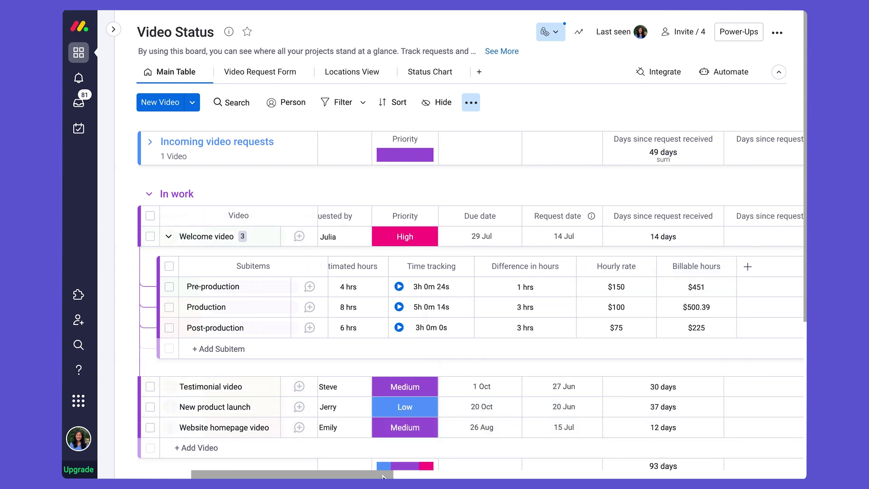
pyautogui.moveTo(365, 477); pyautogui.dragTo(302, 476)
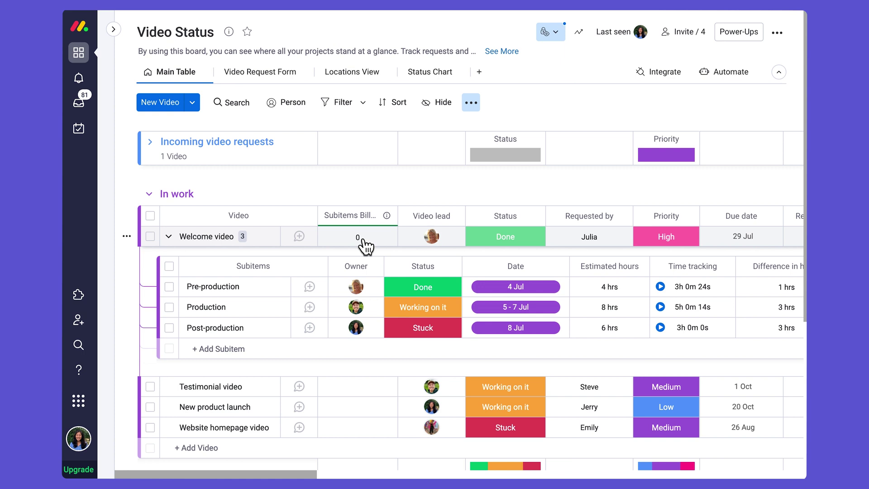
# - Remove the "$"& prefix from the subitems' Billable hours formula, save it, and check the parent item's summary
pyautogui.moveTo(295, 474); pyautogui.dragTo(410, 473)
pyautogui.click(577, 286)
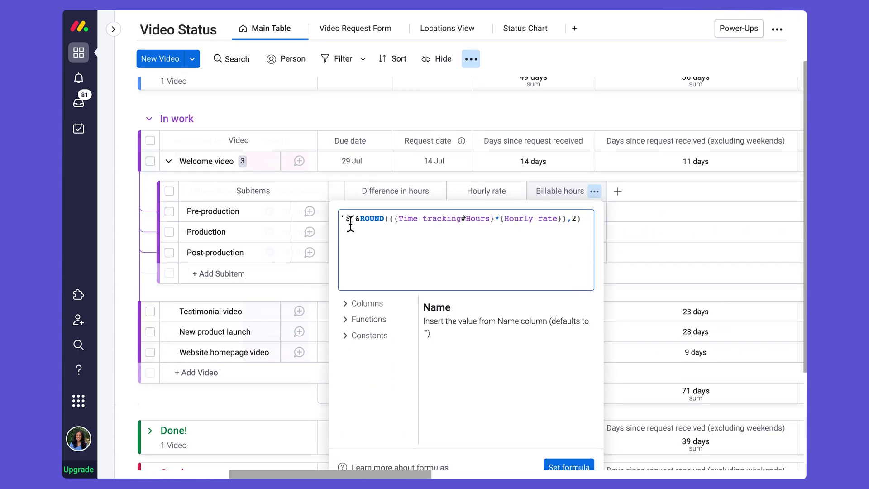
pyautogui.moveTo(341, 219); pyautogui.dragTo(361, 220)
pyautogui.press('BackSpace')
pyautogui.click(575, 467)
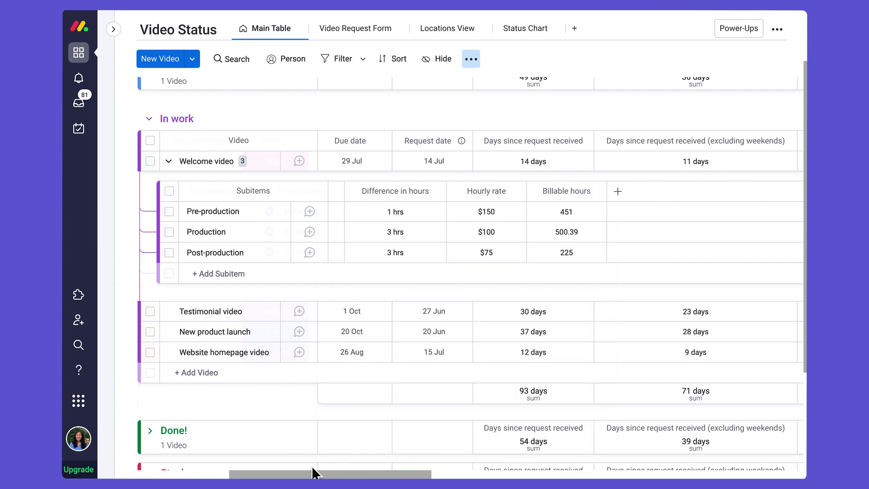
pyautogui.moveTo(317, 477); pyautogui.dragTo(181, 477)
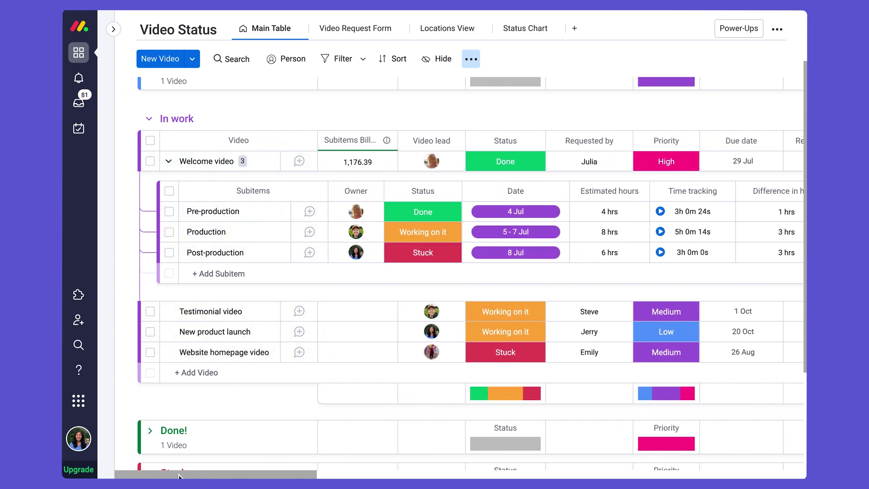